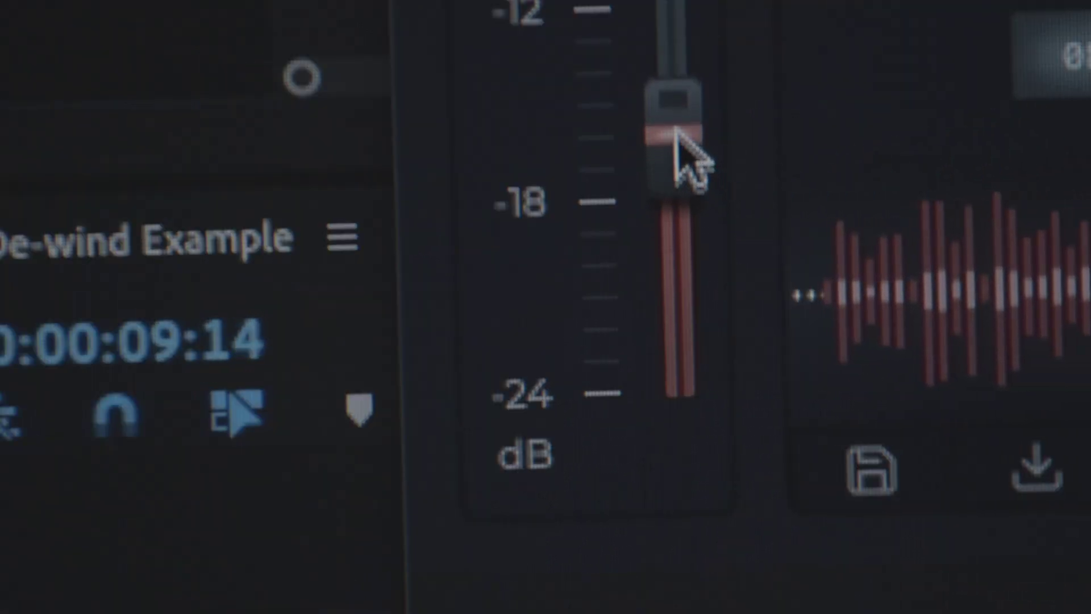
Raise the Levelmatic target level to about -5.6 dB.
{"action": "left_click_drag", "start_coordinate": [676, 136], "coordinate": [699, 29]}
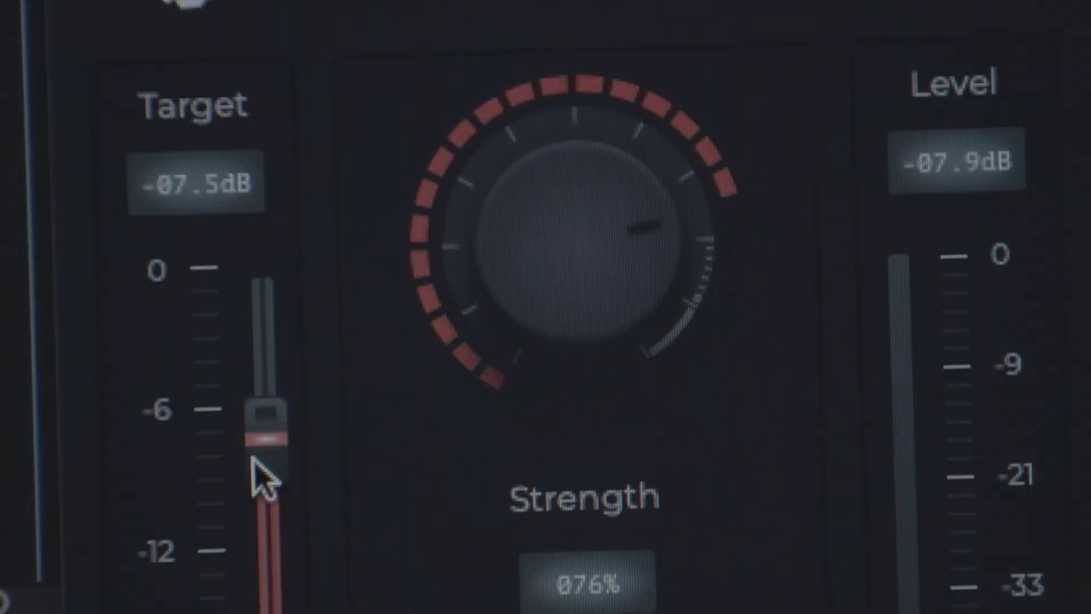
{"action": "left_click_drag", "start_coordinate": [253, 459], "coordinate": [255, 418]}
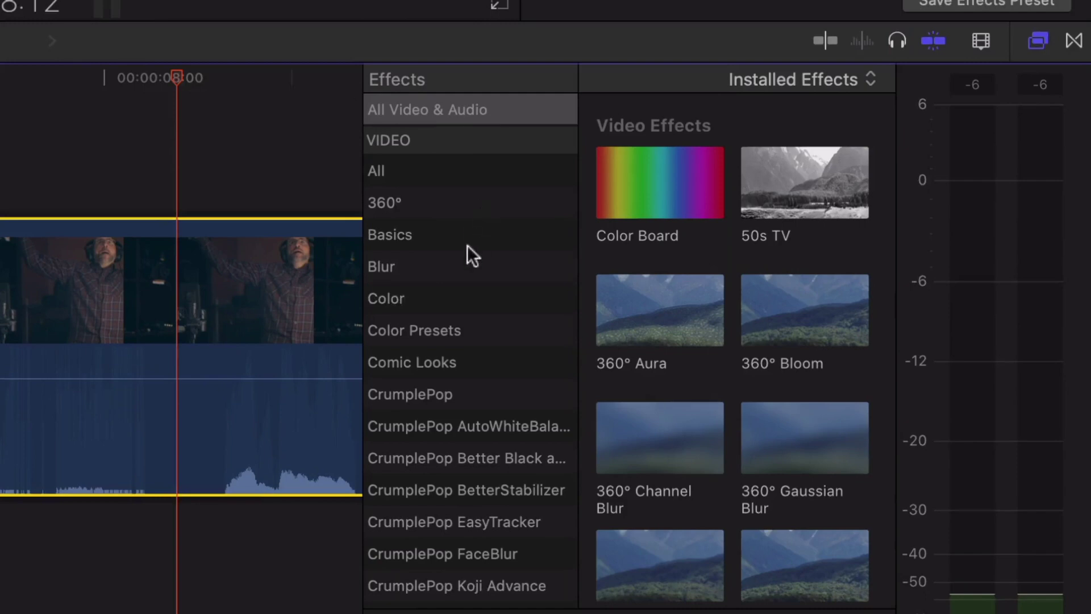
{"action": "scroll", "coordinate": [470, 254], "scroll_direction": "down", "scroll_amount": 10}
Apply CrumplePop Levelmatic to the interview clip, raise target toward -8 dB, and lower strength slightly.
{"action": "left_click", "coordinate": [438, 588]}
{"action": "left_click_drag", "start_coordinate": [805, 282], "coordinate": [94, 309]}
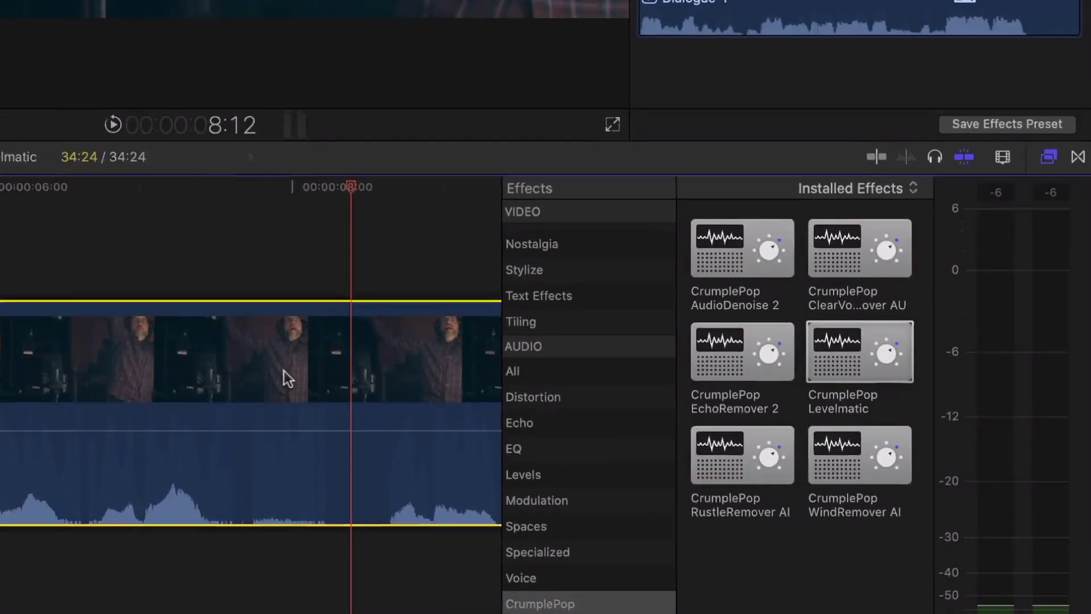
{"action": "left_click", "coordinate": [1043, 136]}
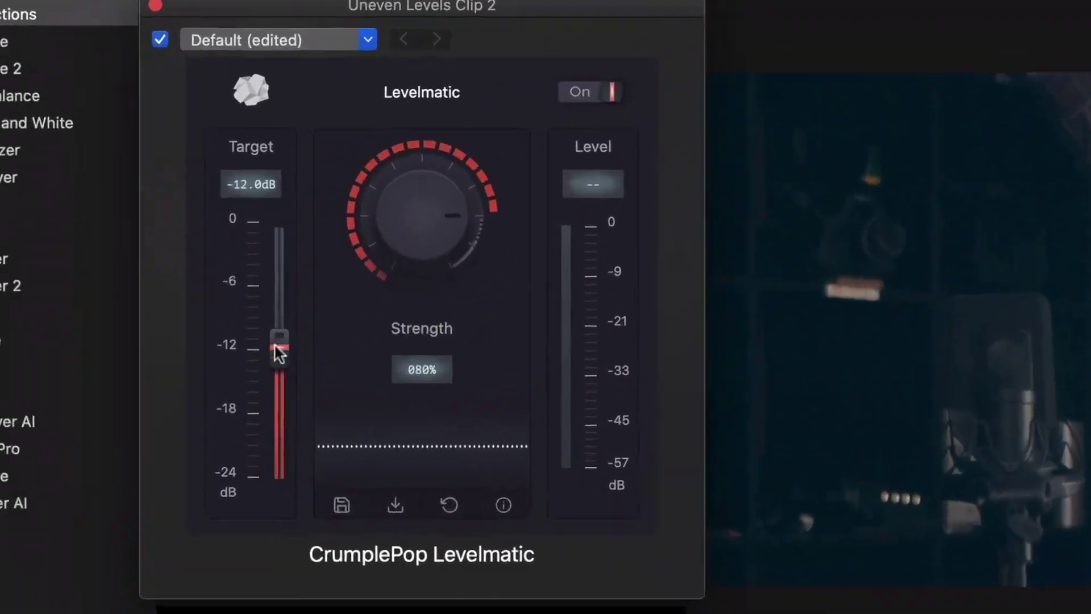
{"action": "left_click_drag", "start_coordinate": [101, 309], "coordinate": [104, 282]}
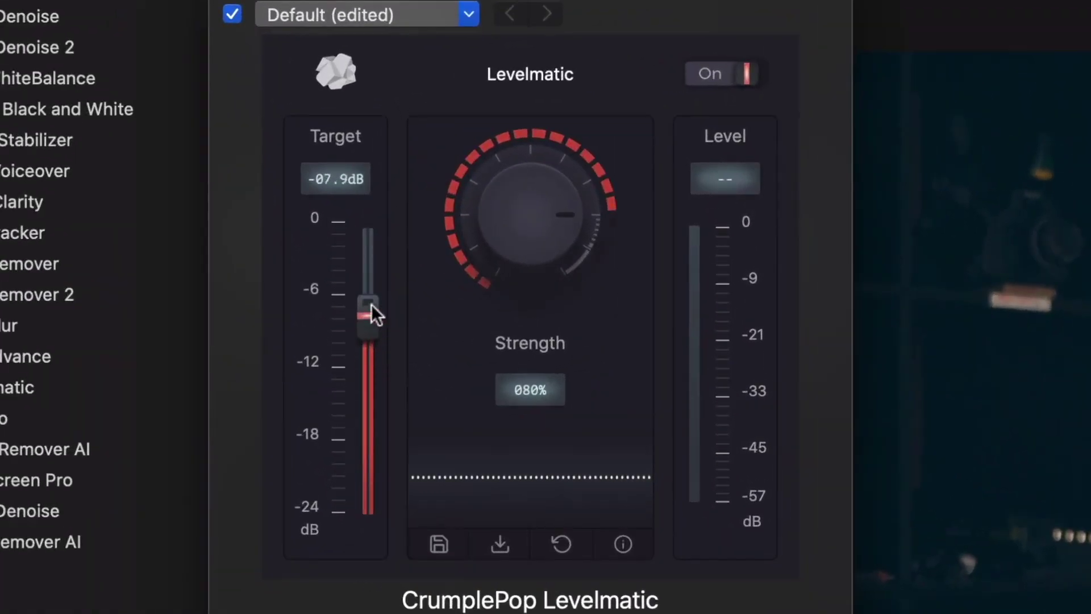
{"action": "left_click_drag", "start_coordinate": [551, 223], "coordinate": [553, 217]}
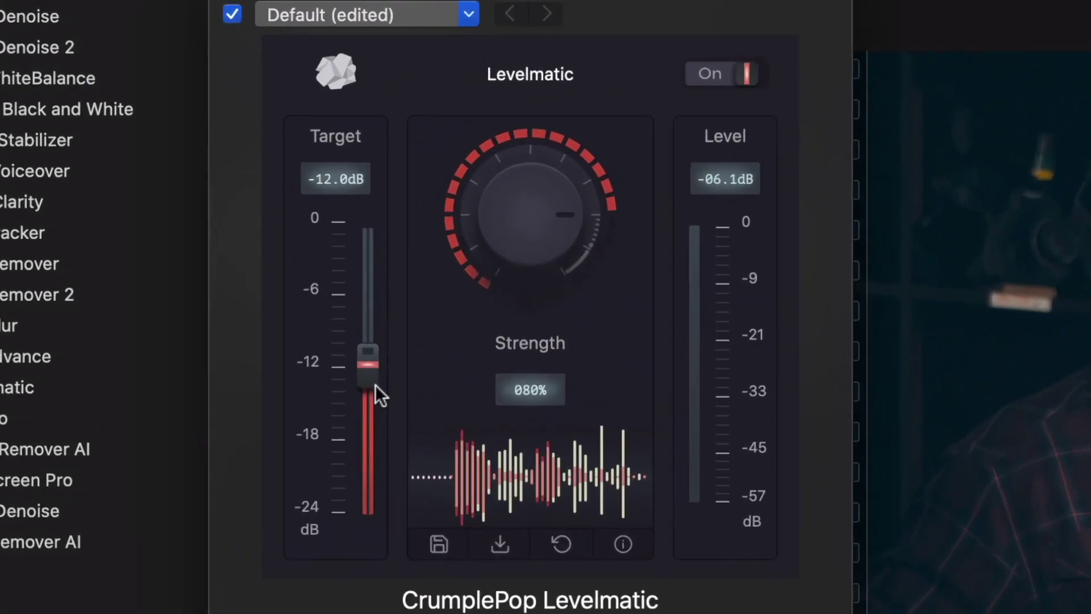
Set Levelmatic's target to -6.1 dB and audition strengths around 93% and 68%.
{"action": "left_click_drag", "start_coordinate": [208, 206], "coordinate": [211, 187]}
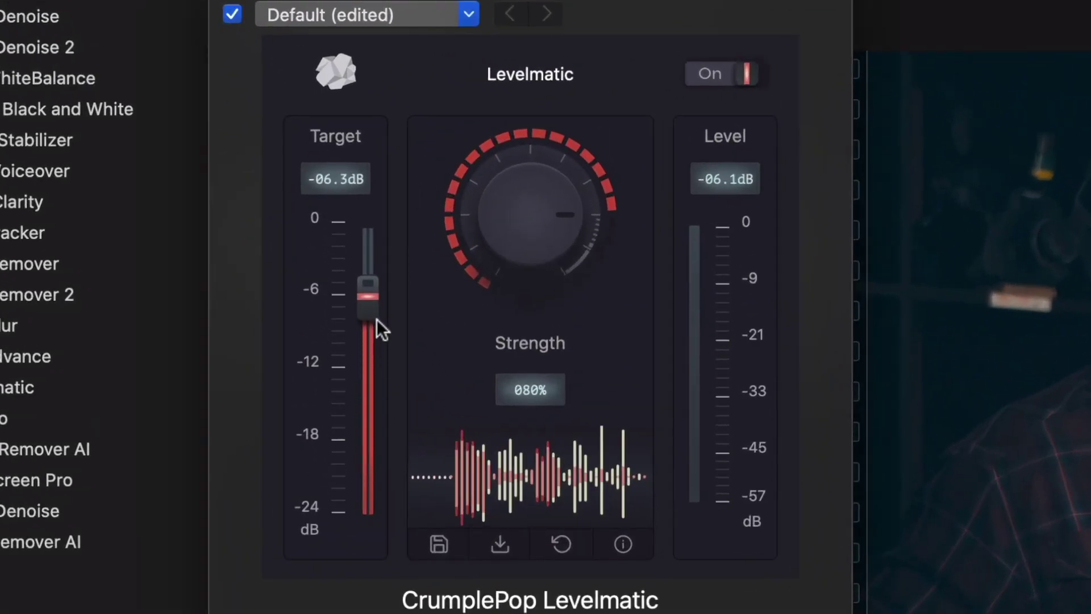
{"action": "left_click_drag", "start_coordinate": [377, 318], "coordinate": [376, 316]}
{"action": "left_click_drag", "start_coordinate": [576, 214], "coordinate": [568, 248]}
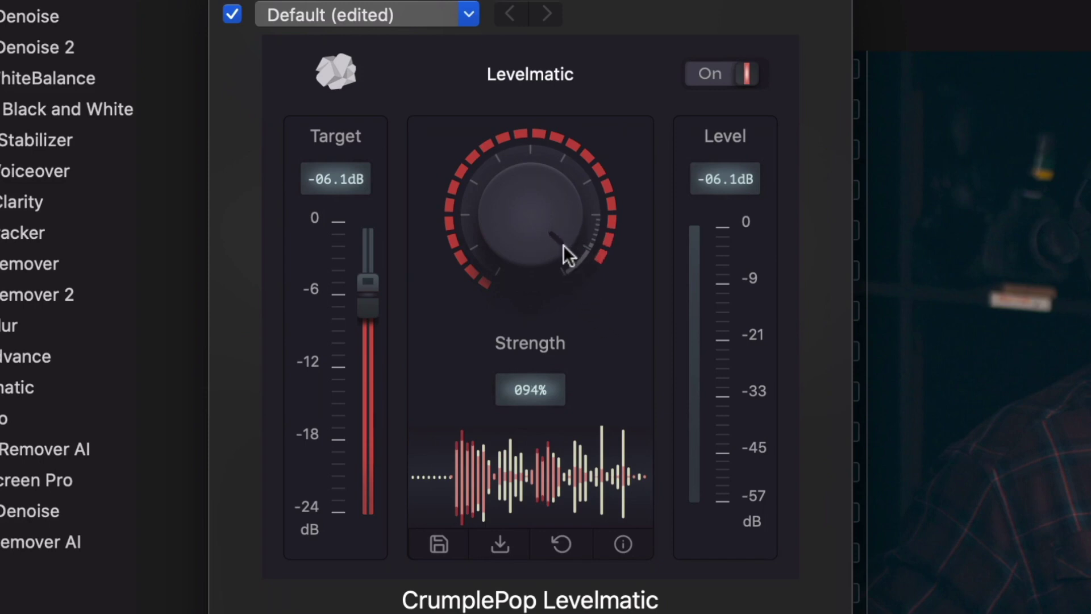
{"action": "left_click_drag", "start_coordinate": [564, 245], "coordinate": [565, 186]}
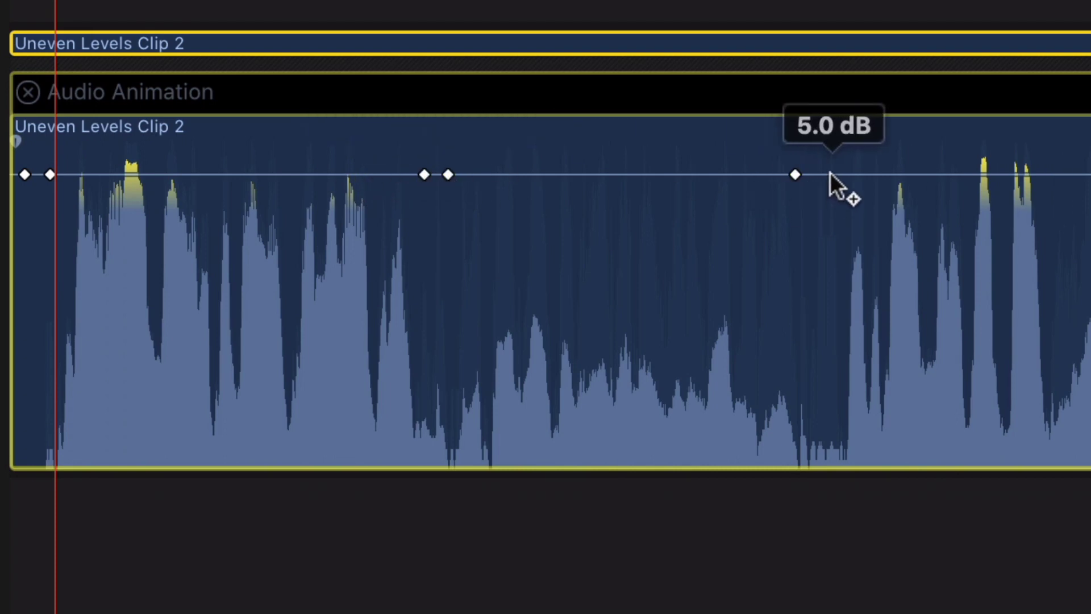
Set the volume sections to 2 dB opening, 12 dB middle and 4 dB closing.
{"action": "left_click_drag", "start_coordinate": [253, 175], "coordinate": [253, 195]}
{"action": "left_click_drag", "start_coordinate": [653, 176], "coordinate": [653, 141]}
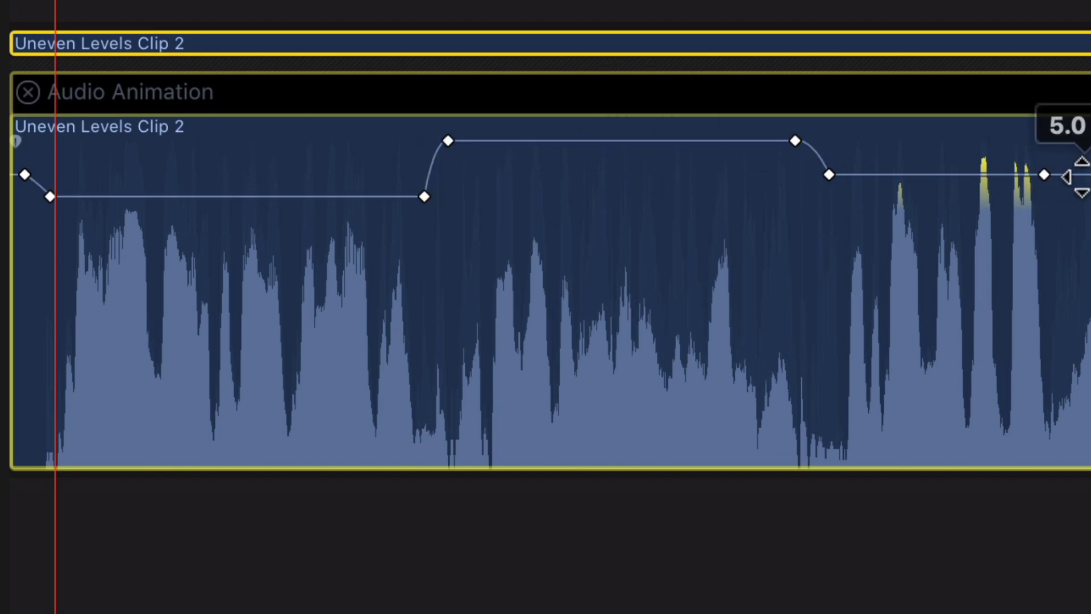
{"action": "left_click_drag", "start_coordinate": [965, 175], "coordinate": [962, 180]}
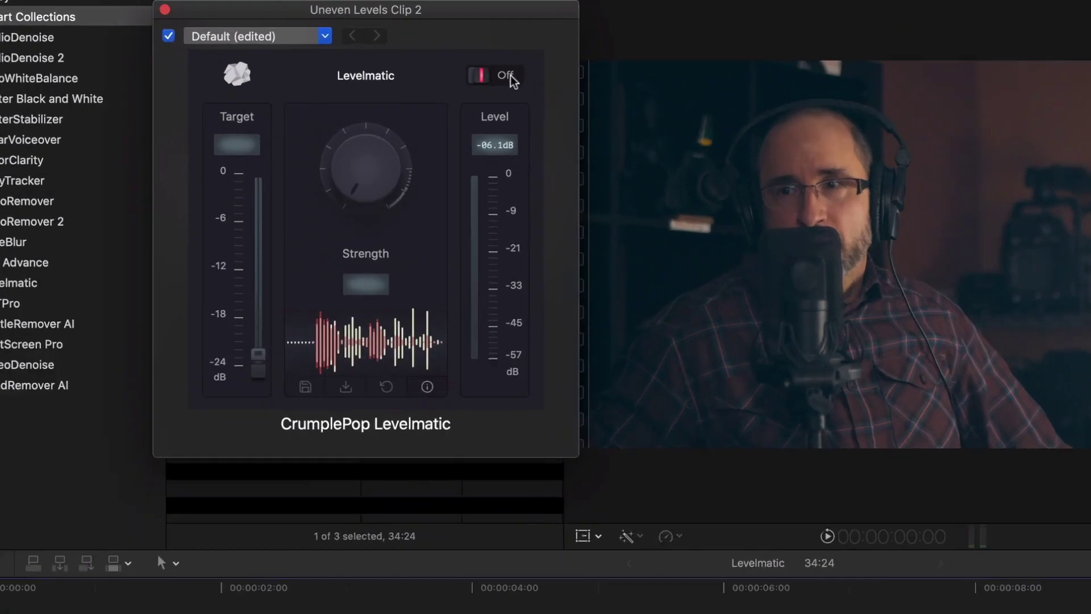
Switch Levelmatic on at 92% strength and save the settings as preset 'Preset 1'.
{"action": "left_click", "coordinate": [349, 77]}
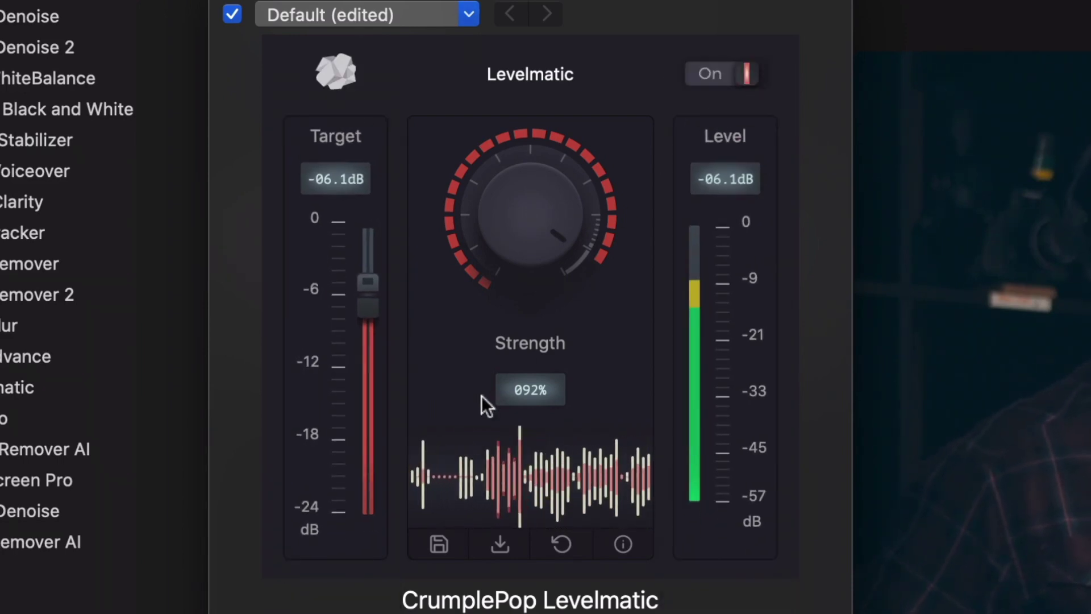
{"action": "left_click", "coordinate": [445, 535]}
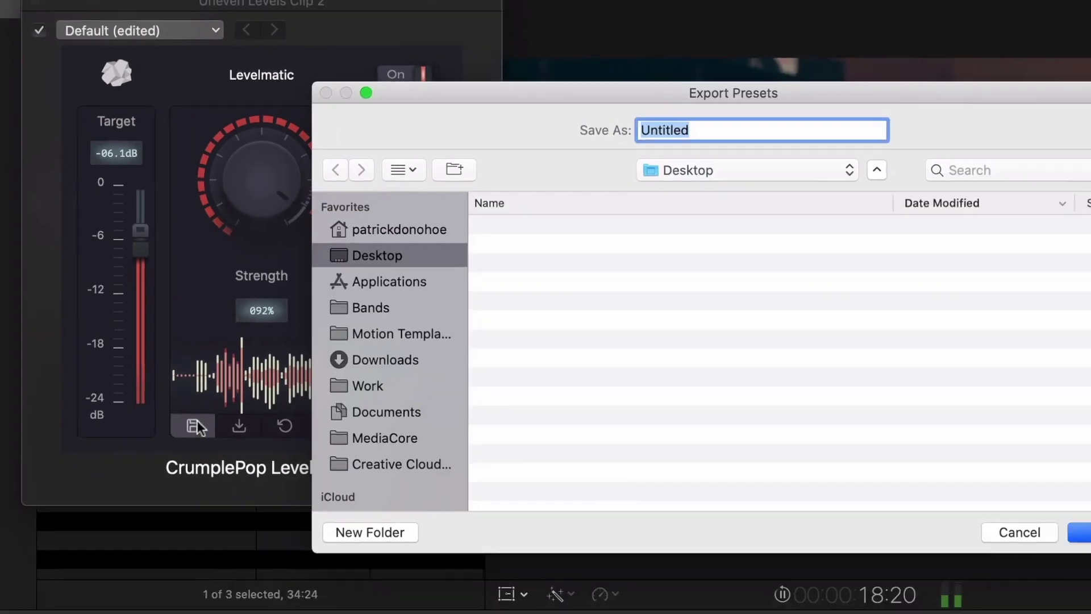
{"action": "type", "text": "Preset1"}
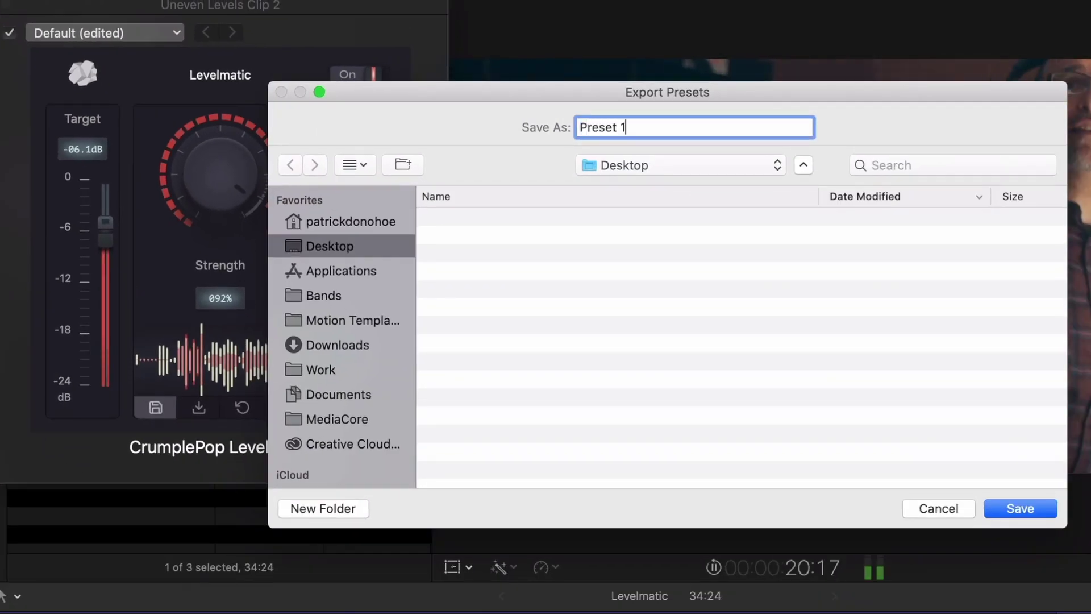
{"action": "key", "text": "Return"}
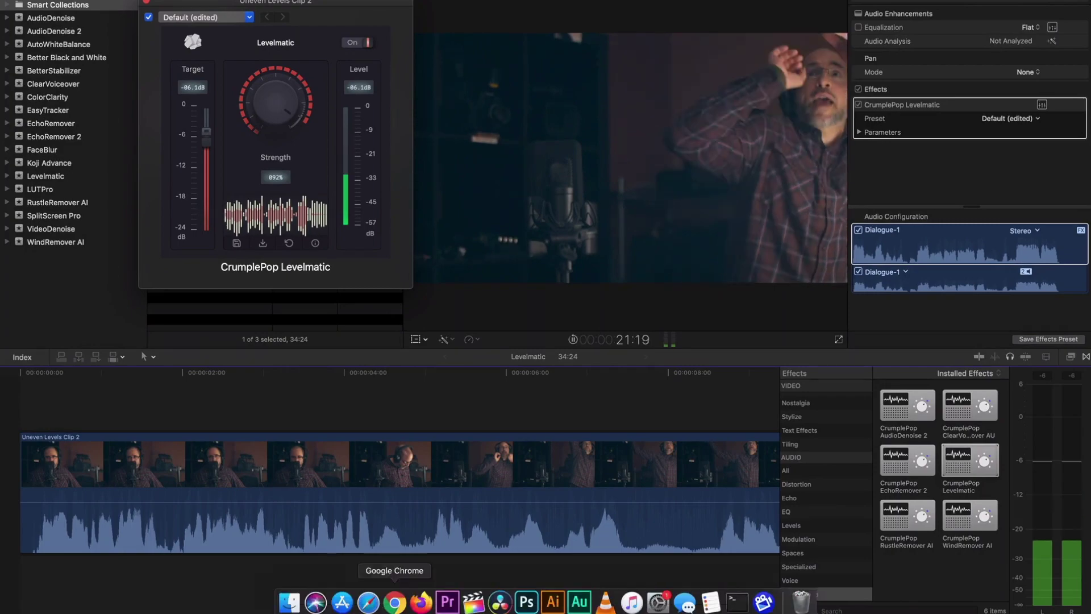
{"action": "left_click", "coordinate": [580, 603]}
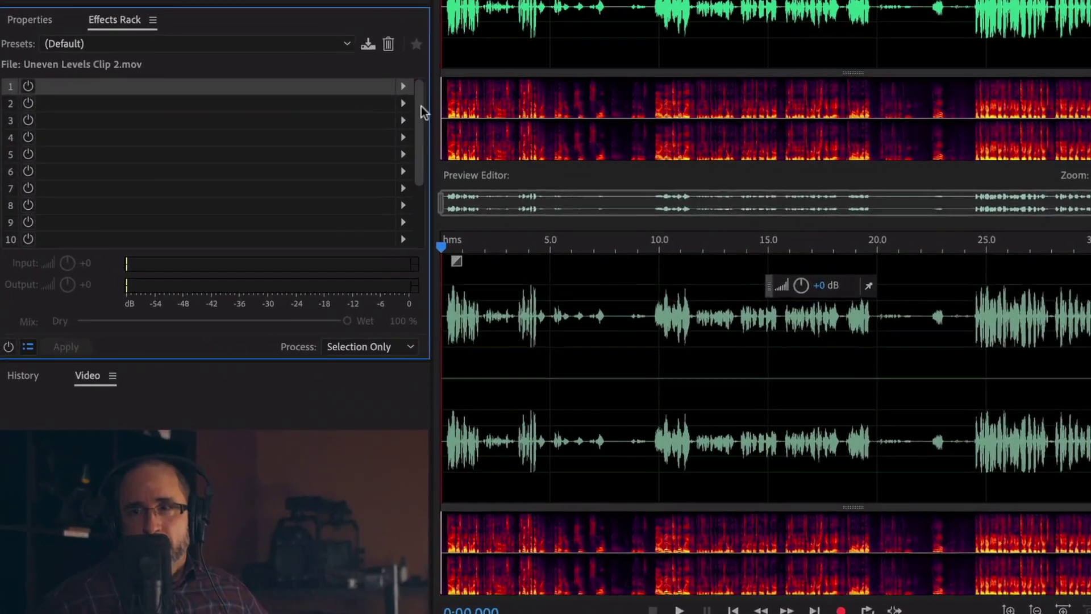
Put CrumplePop Levelmatic in Audition's first rack slot and load Preset 1.lvpreset.
{"action": "left_click", "coordinate": [257, 204]}
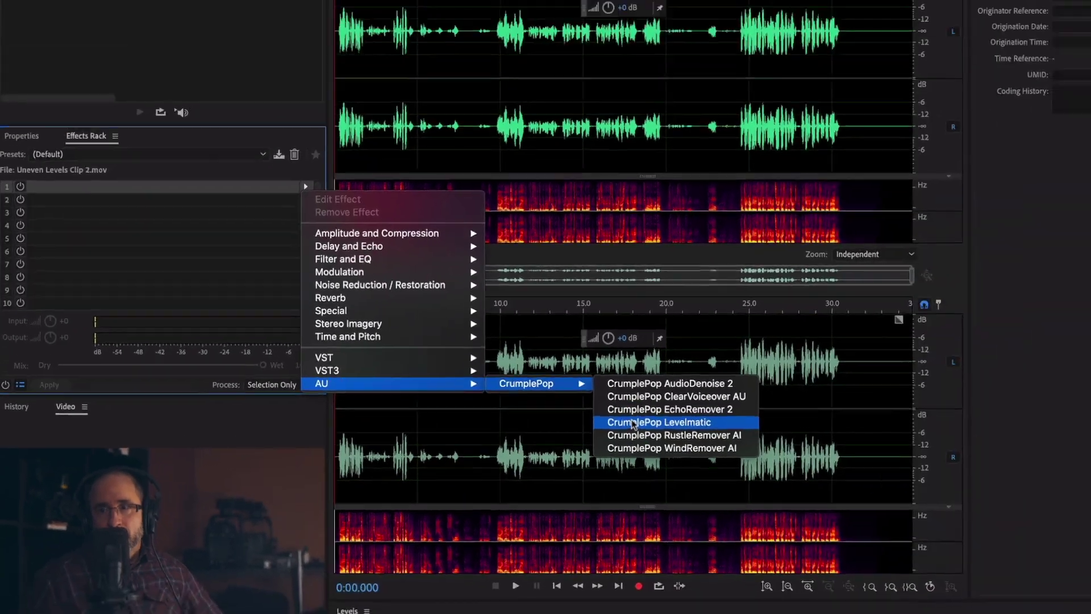
{"action": "mouse_move", "coordinate": [755, 335]}
{"action": "left_click", "coordinate": [631, 419]}
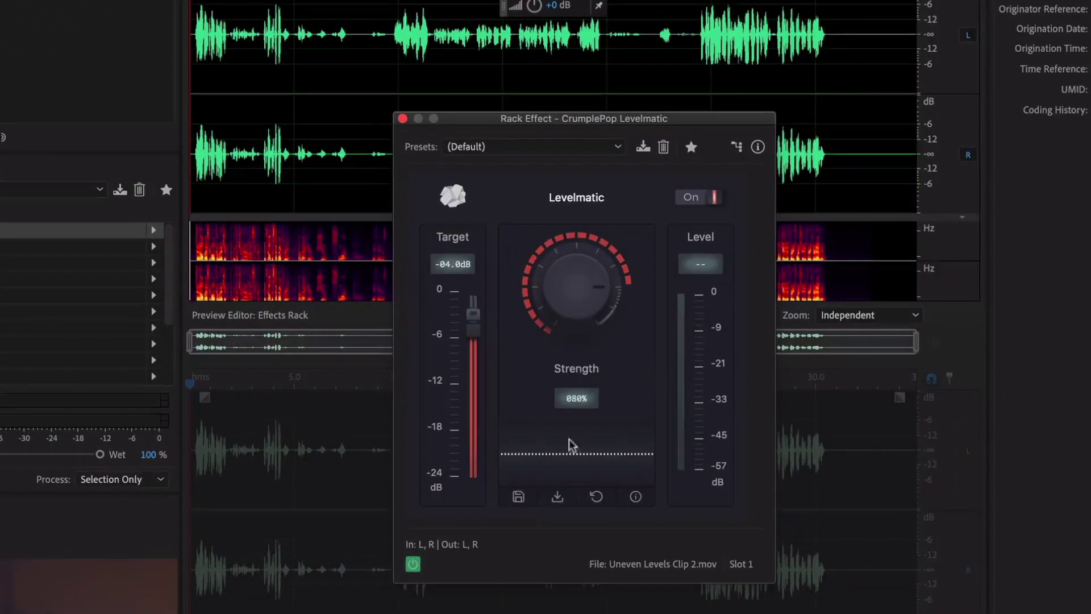
{"action": "left_click", "coordinate": [553, 496]}
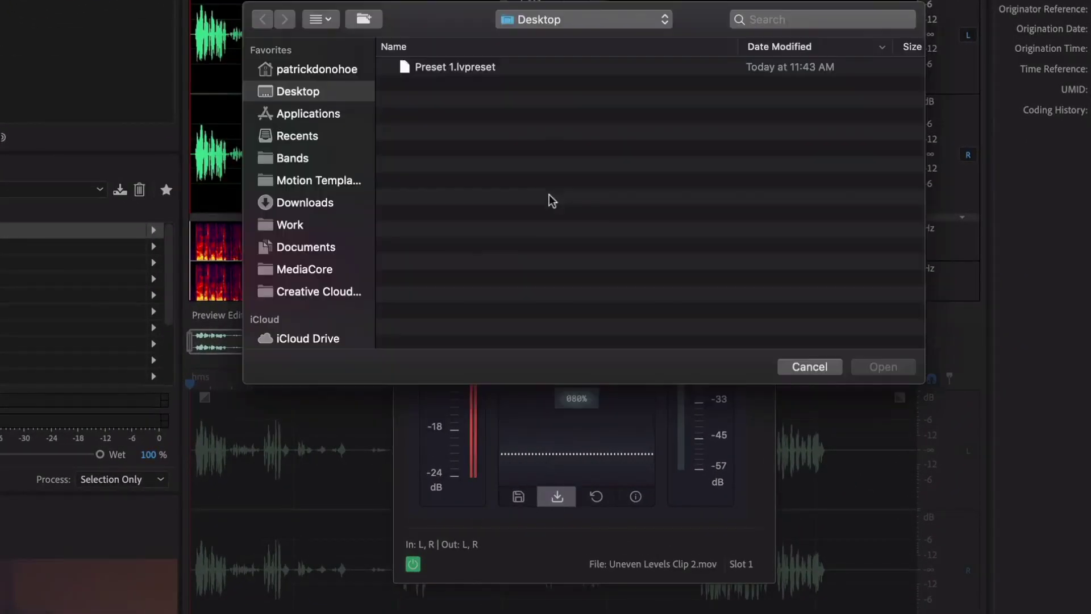
{"action": "double_click", "coordinate": [472, 66]}
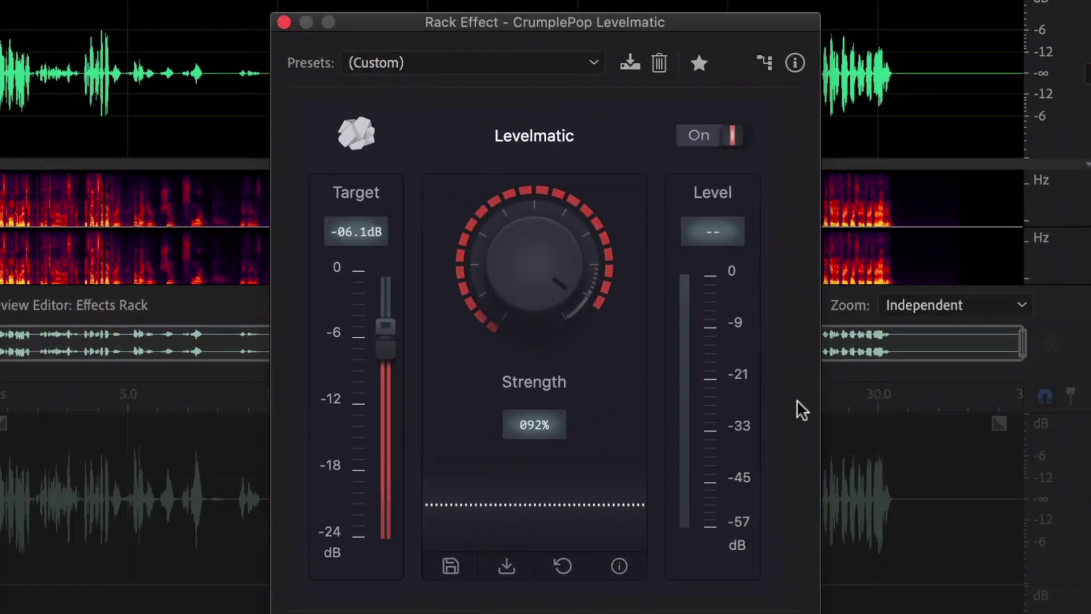
Display Levelmatic's info tips explaining each of its controls.
{"action": "left_click", "coordinate": [620, 567]}
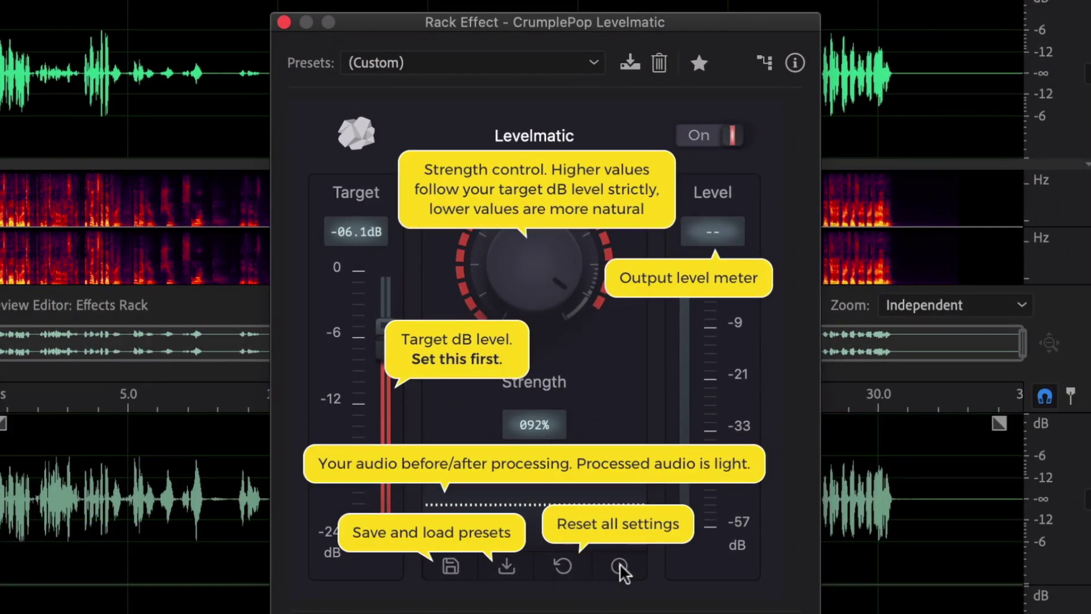